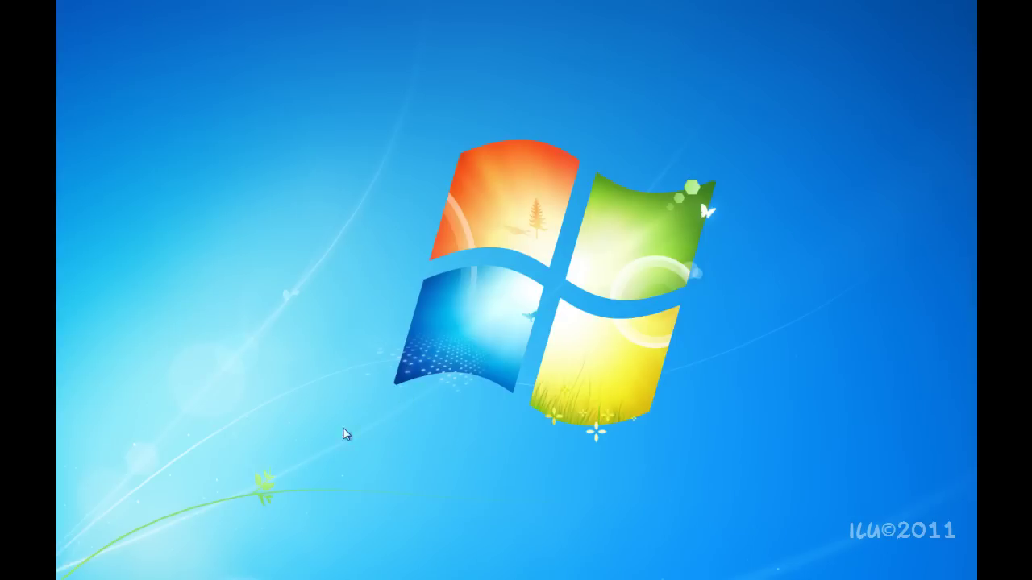
Bring up CDBurnerXP and look through its task types, from data compilation and Audio-CD to ISO burning, copying and erasing
mouse_move(192, 578)
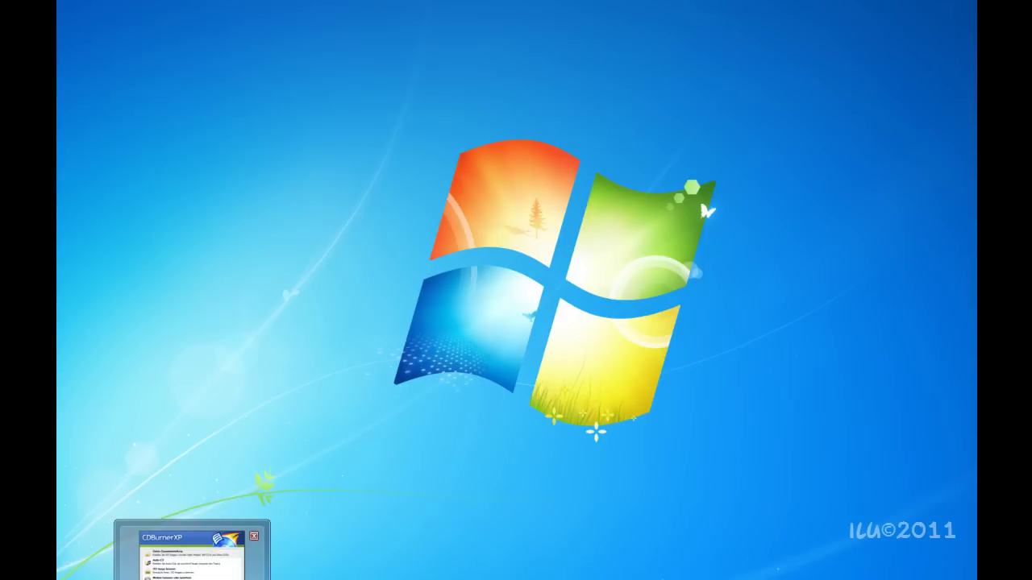
click(192, 556)
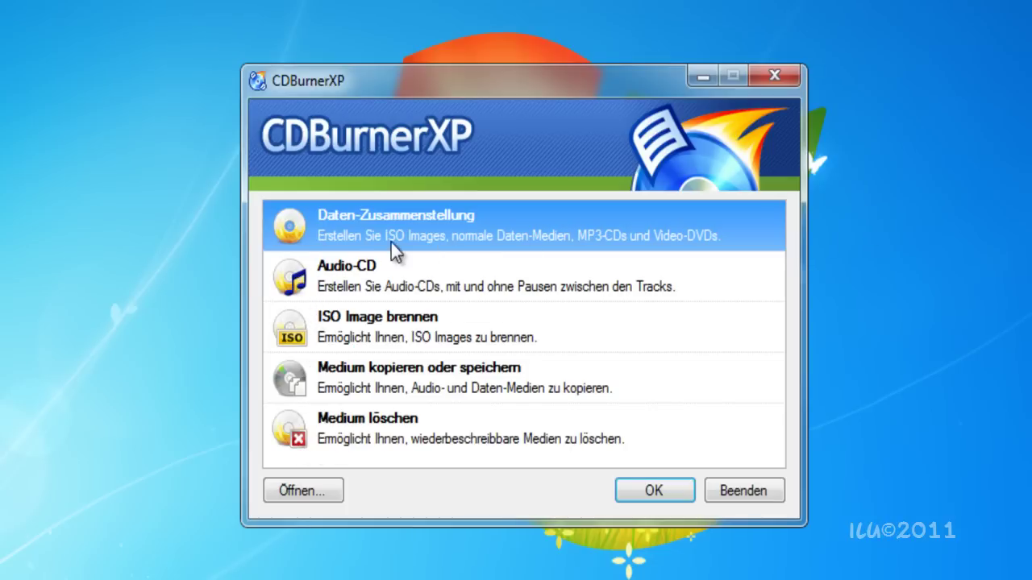
click(352, 294)
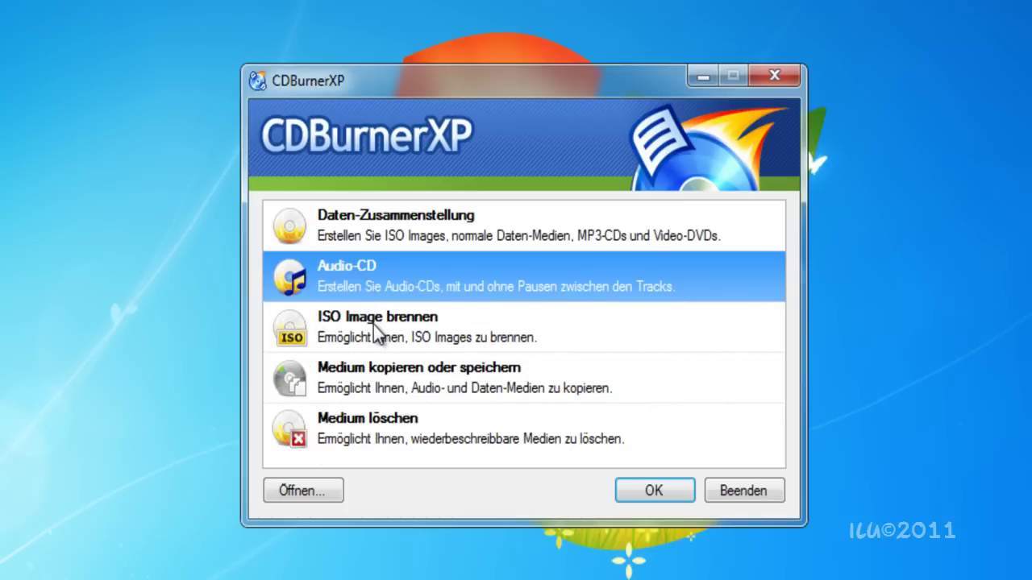
click(373, 323)
click(381, 379)
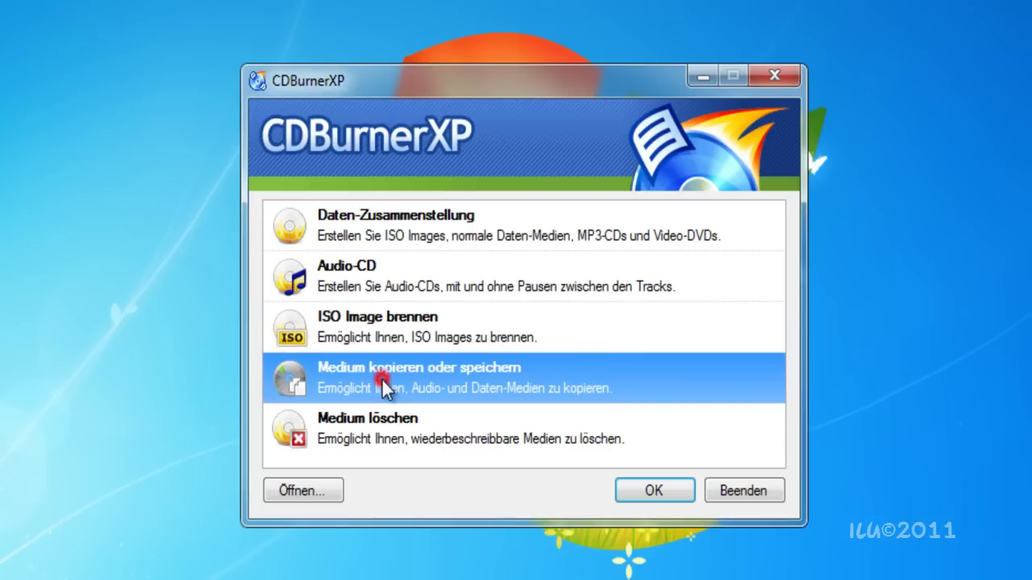
click(380, 425)
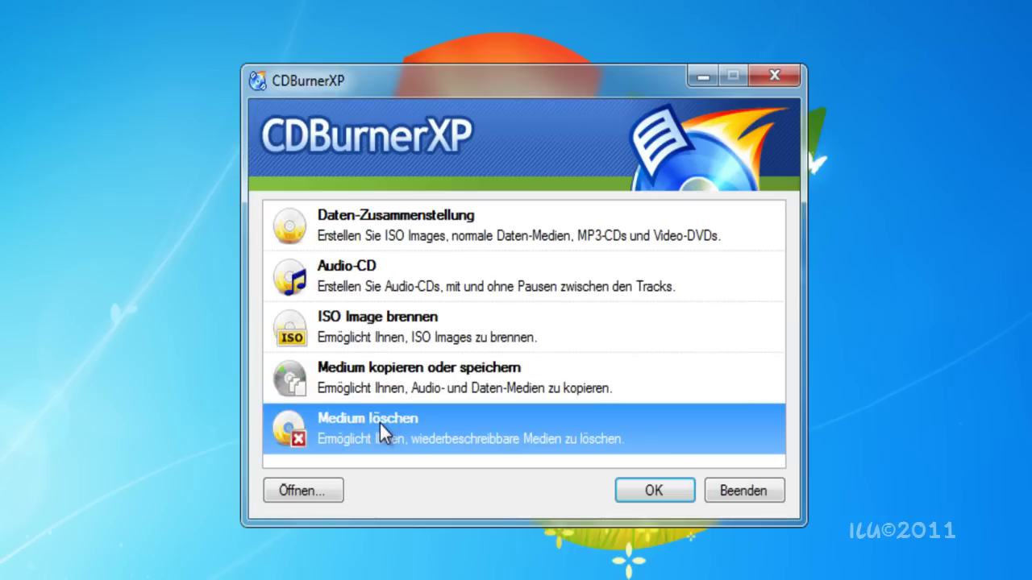
click(396, 381)
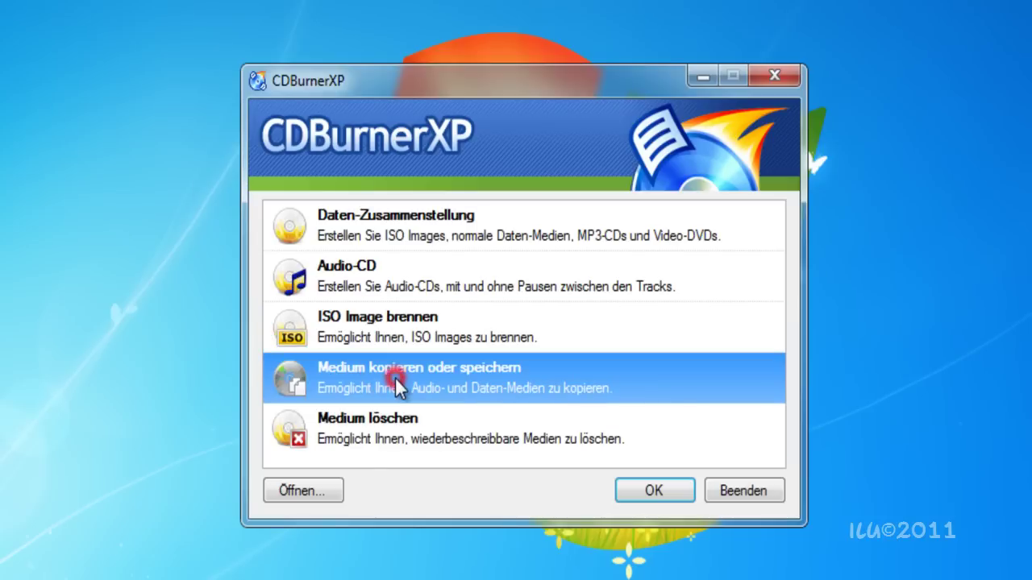
click(394, 341)
click(382, 291)
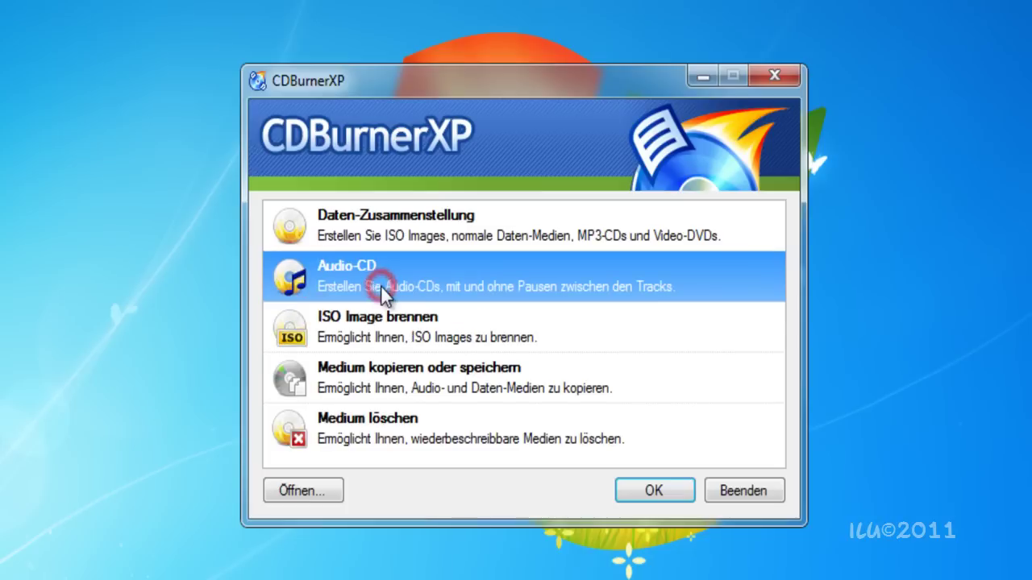
click(375, 239)
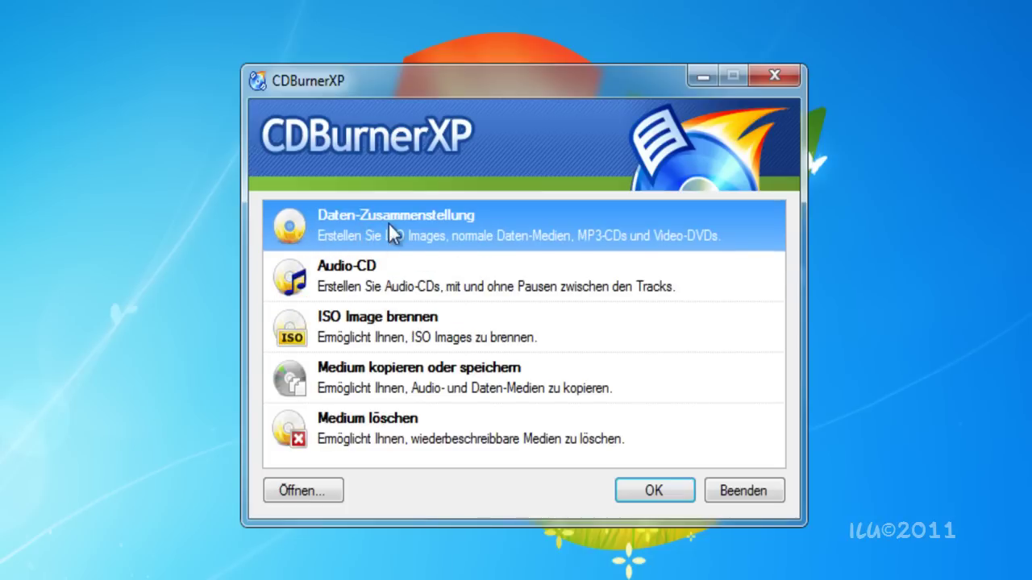
click(417, 278)
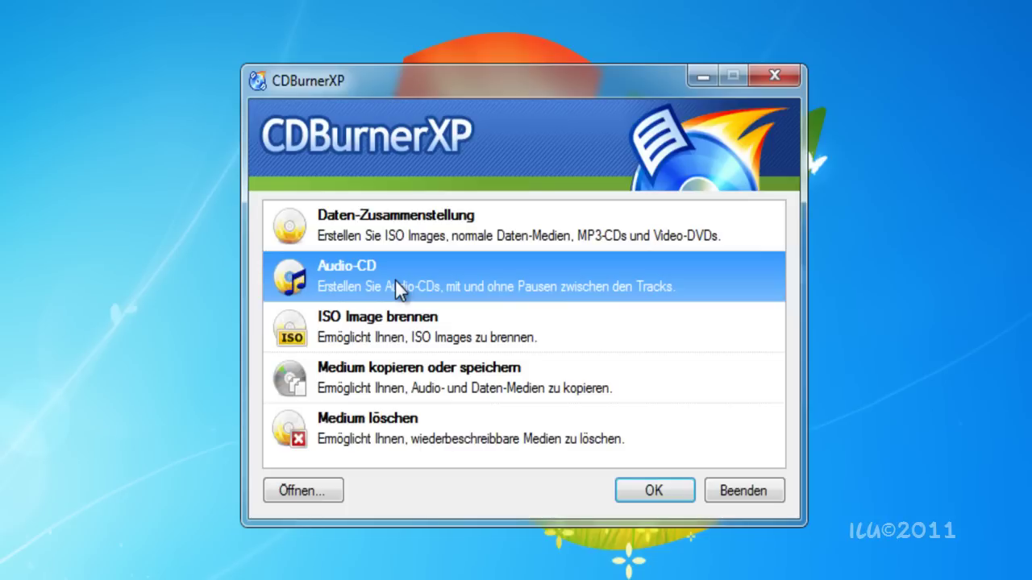
Start a Daten-Zusammenstellung and open the source folder mukke\2008 on drive F: (Musik)
click(380, 230)
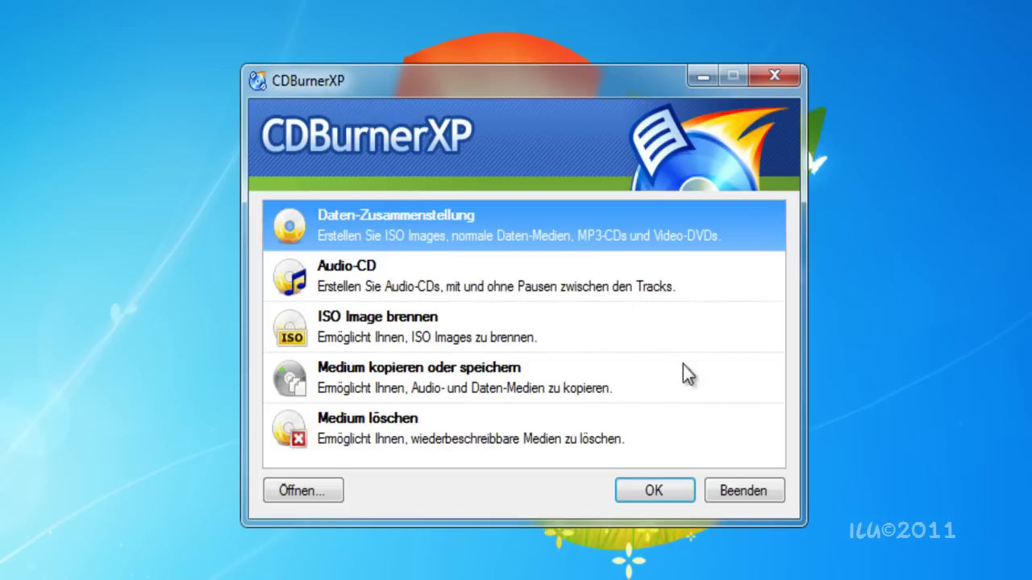
click(652, 491)
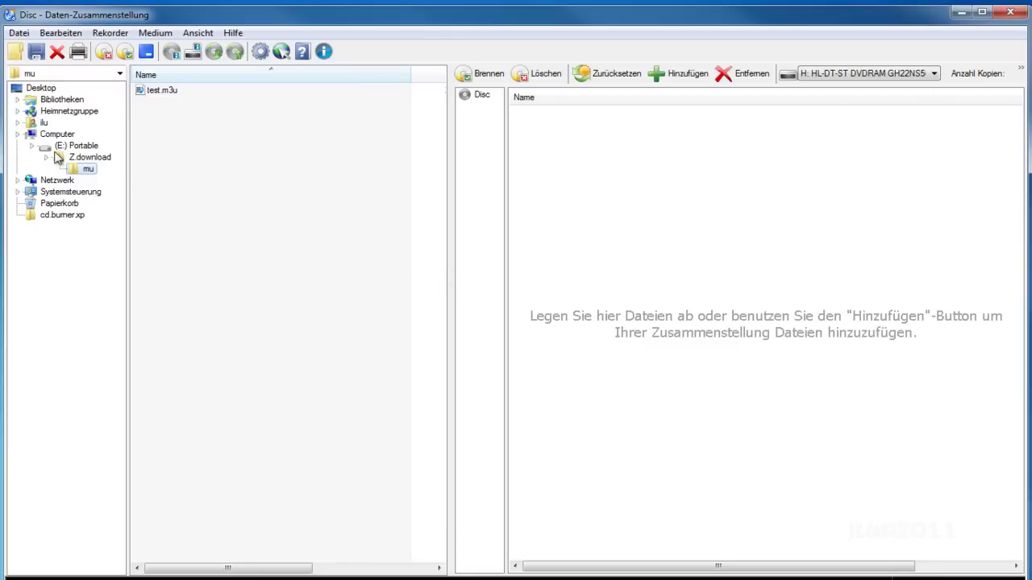
click(18, 134)
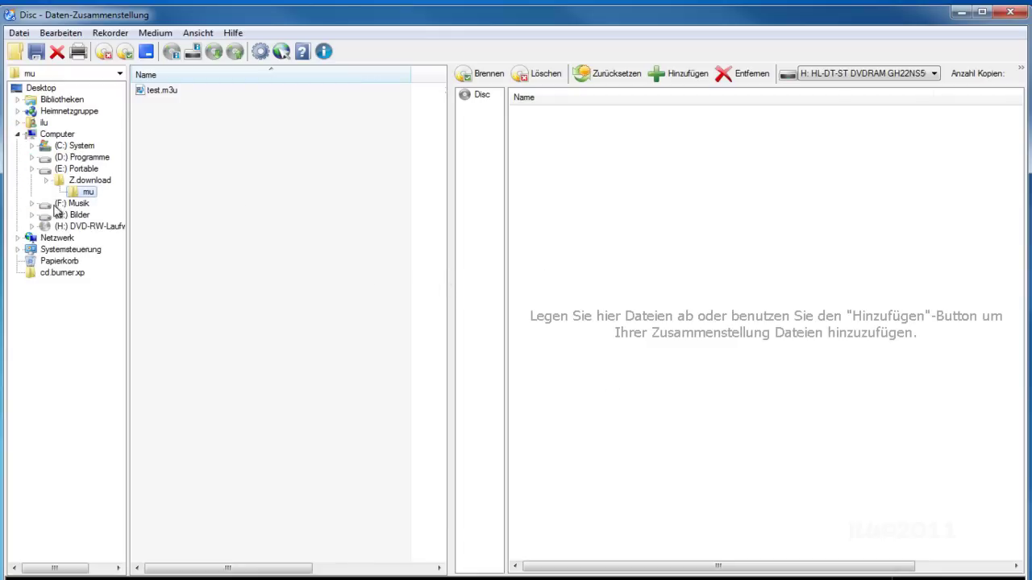
click(33, 205)
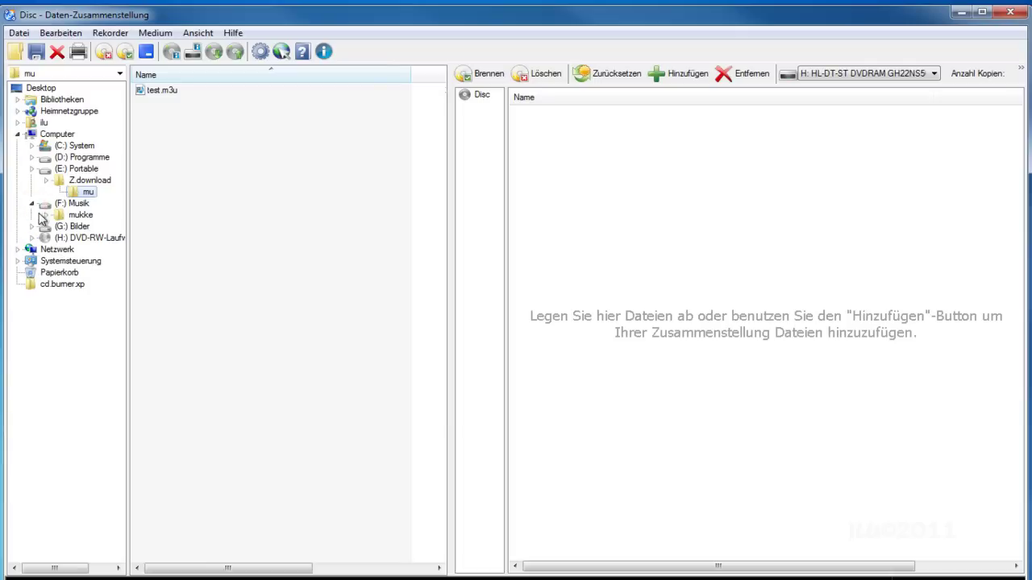
click(47, 217)
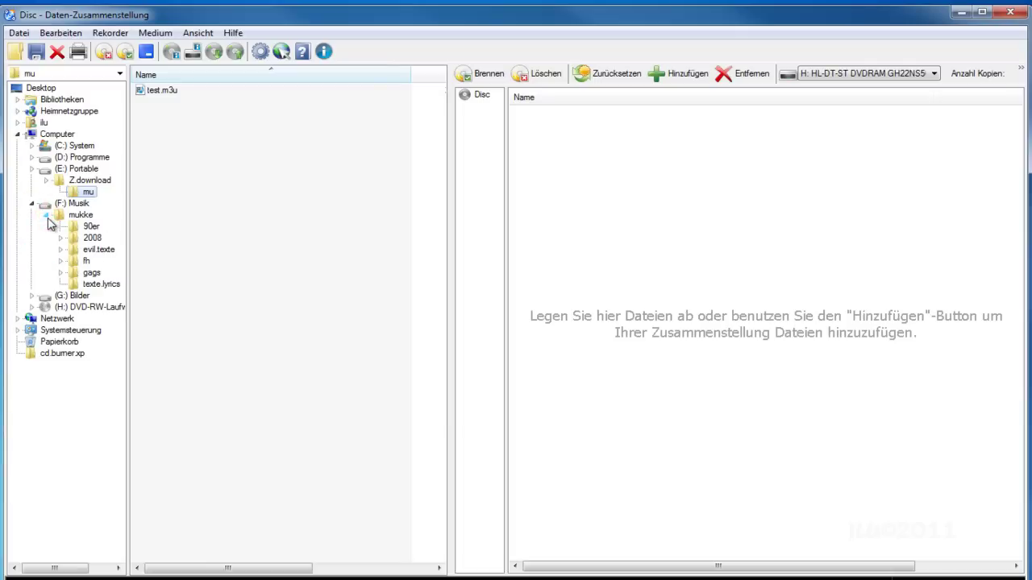
click(79, 239)
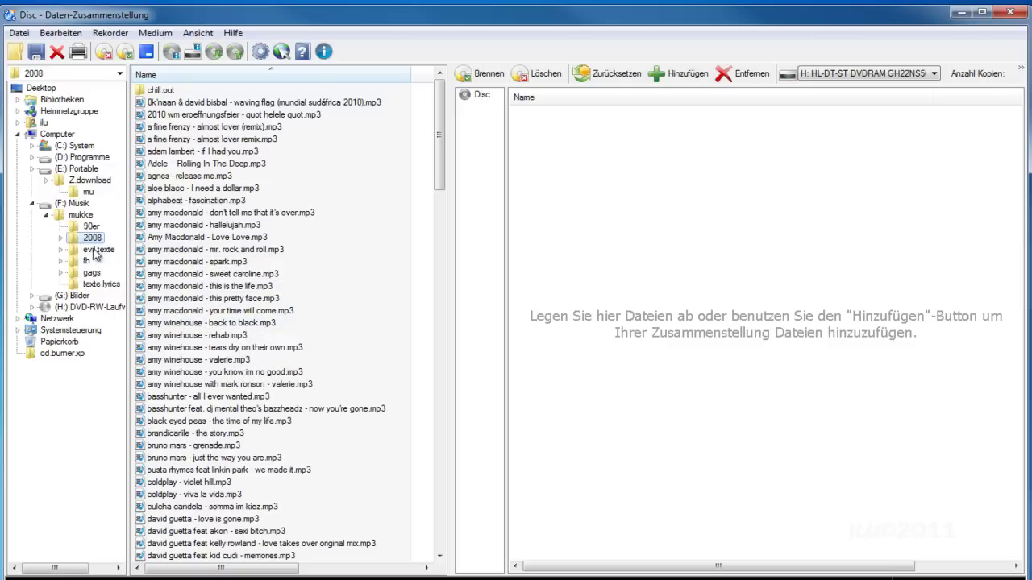
Add "amy winehouse - back to black", "busta rhymes feat linkin park - we made it" and "david guetta feat kelly rowland - love takes over original mix" to the disc compilation
scroll(222, 381, down, 3)
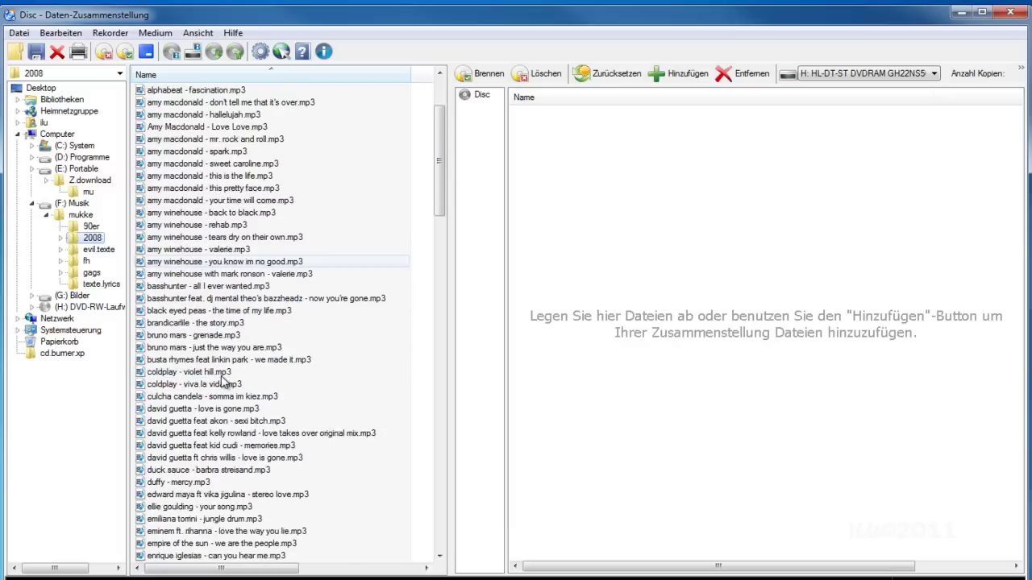
scroll(223, 381, up, 3)
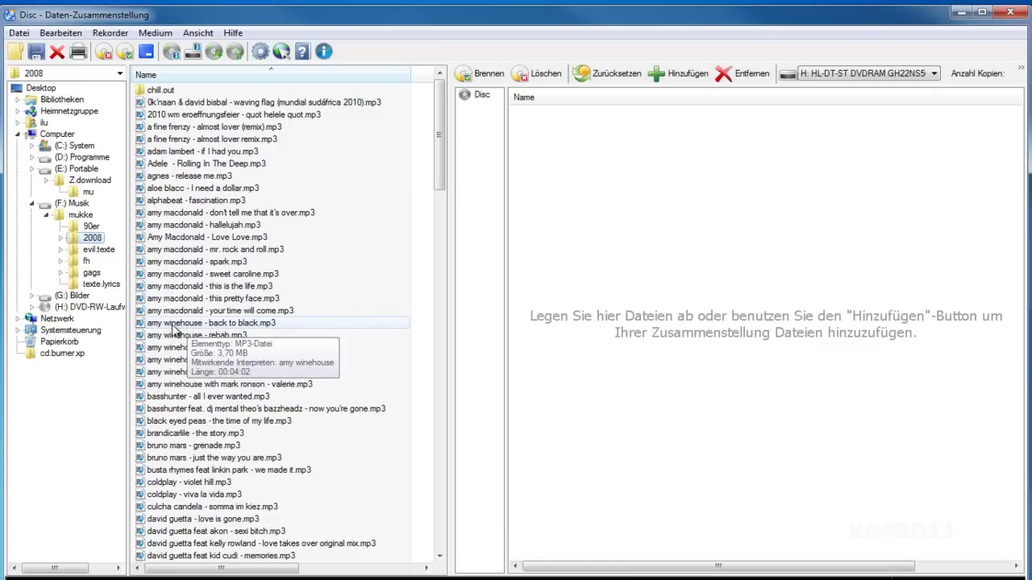
click(150, 325)
drag(151, 325, 617, 315)
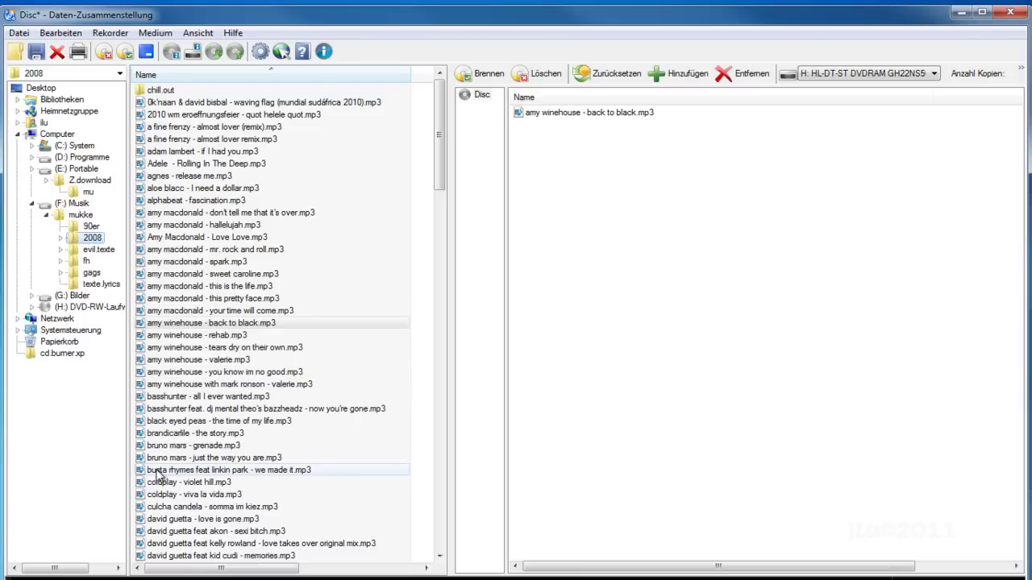
drag(156, 470, 555, 439)
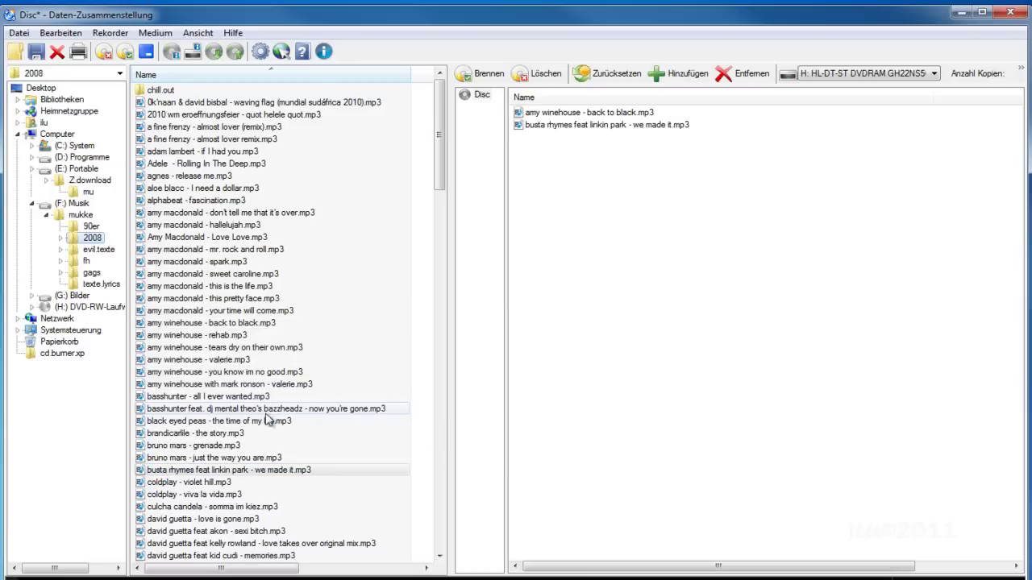
scroll(272, 422, down, 3)
drag(156, 438, 550, 449)
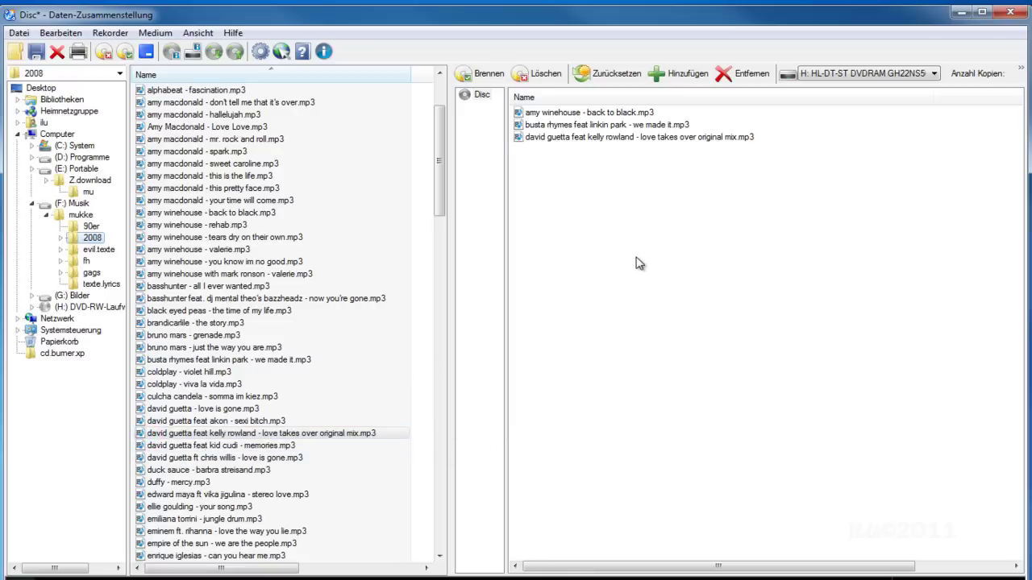
scroll(418, 214, up, 3)
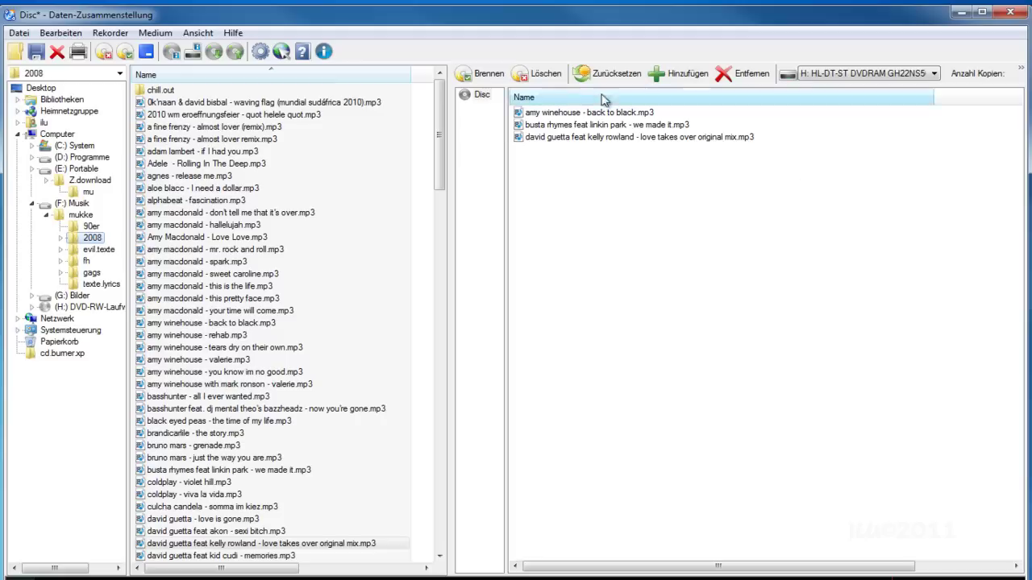
Burn the three-song compilation with the option Disc nicht abschließen
click(492, 73)
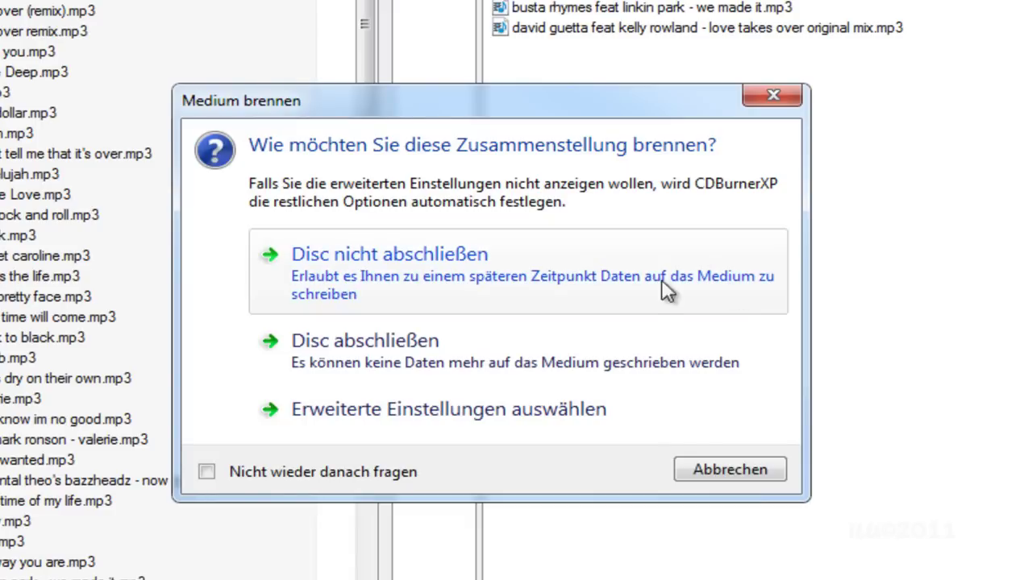
click(373, 274)
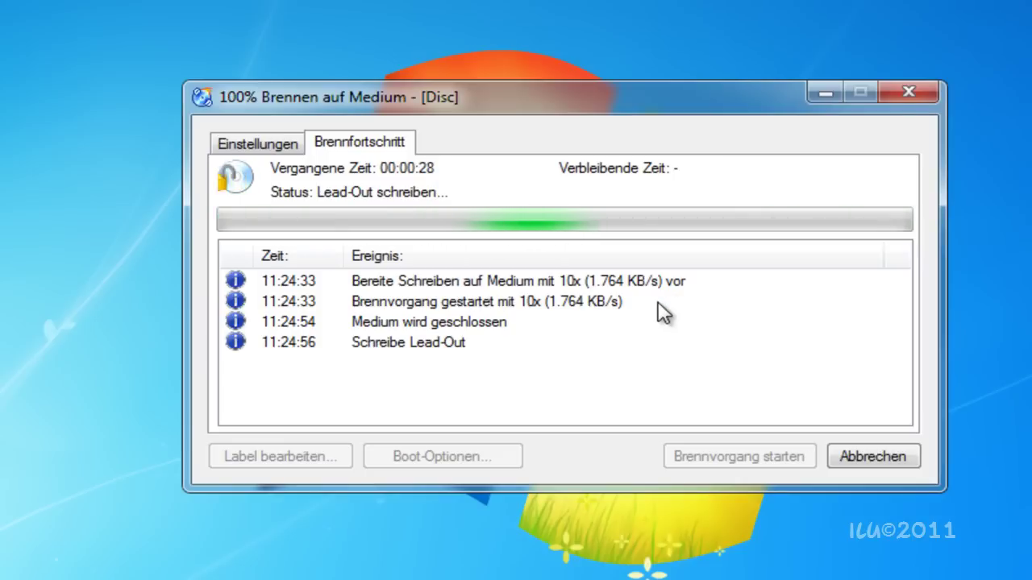
Review the burn settings and the burn progress log, and close the burn window
click(282, 141)
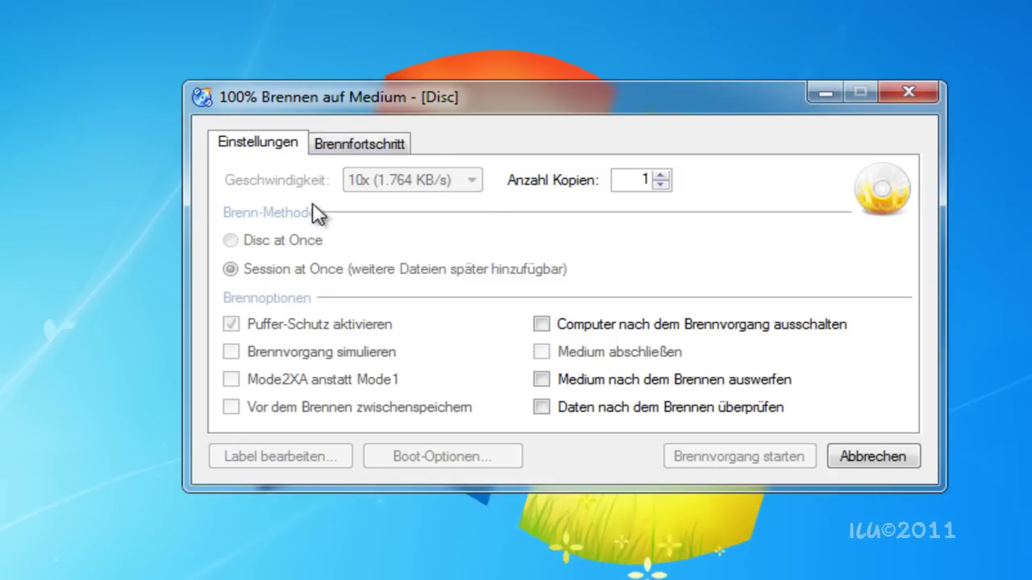
click(366, 153)
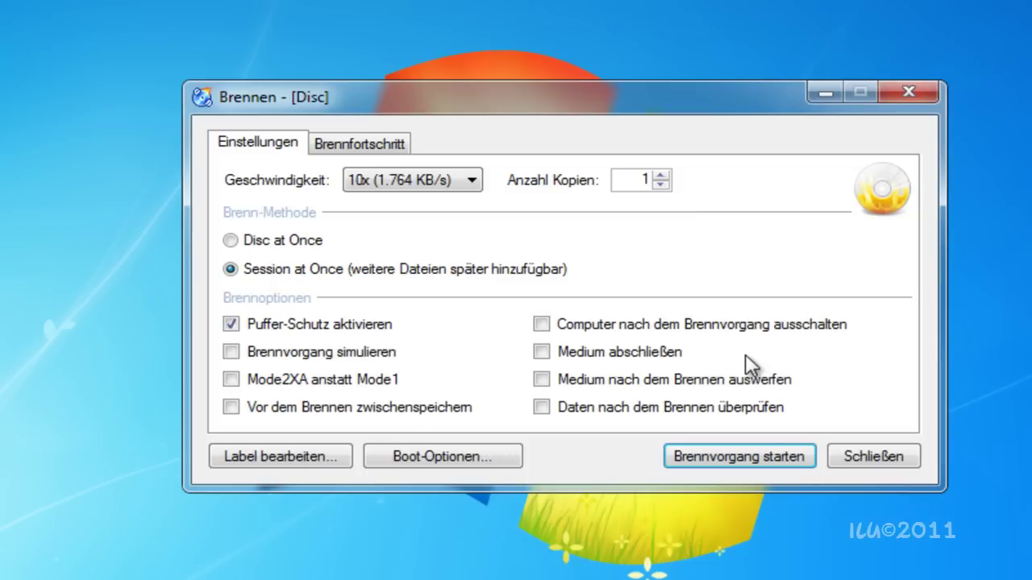
click(373, 142)
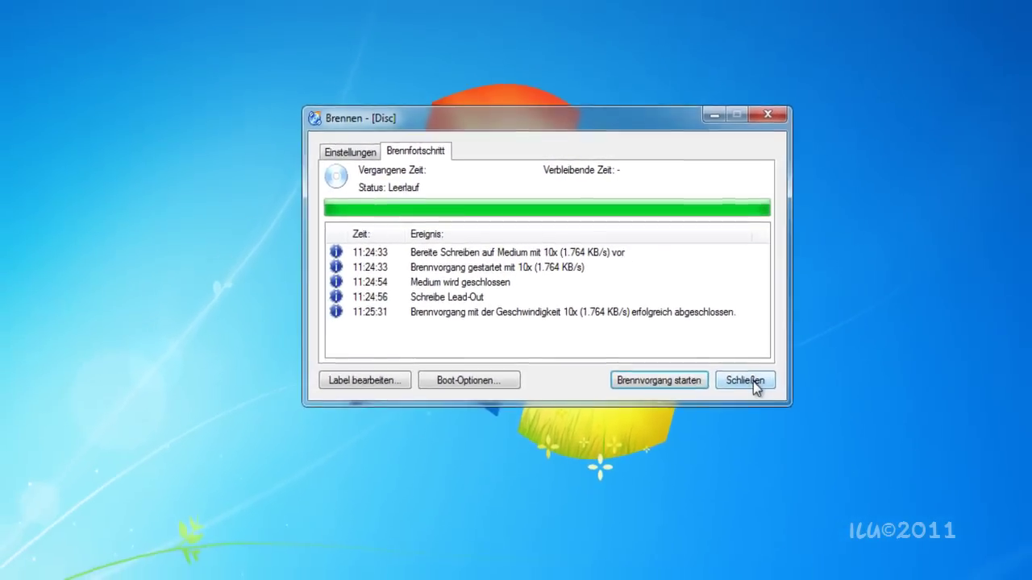
click(810, 421)
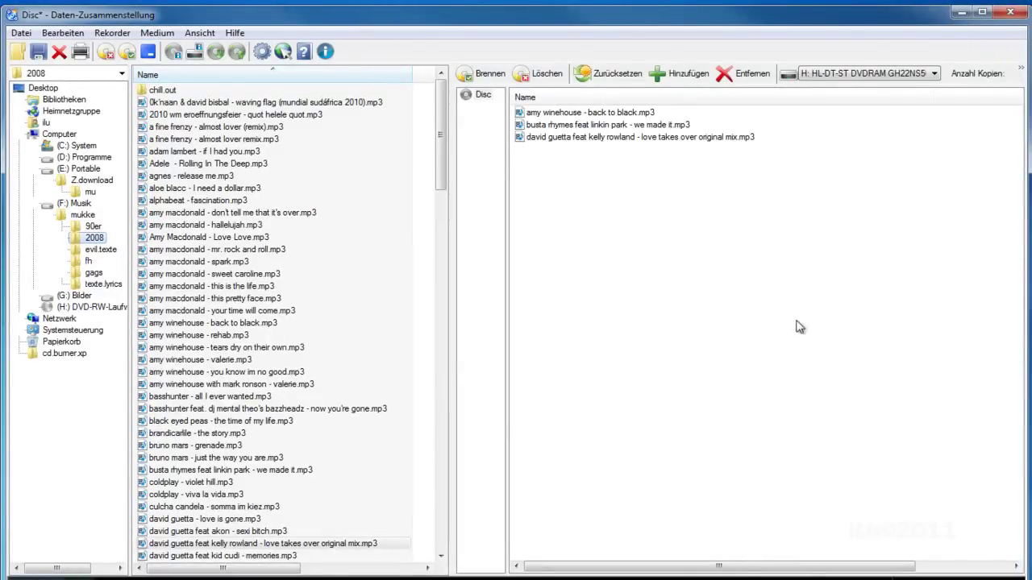
Switch to Total Commander and check the burned songs on disc drive H:
click(959, 12)
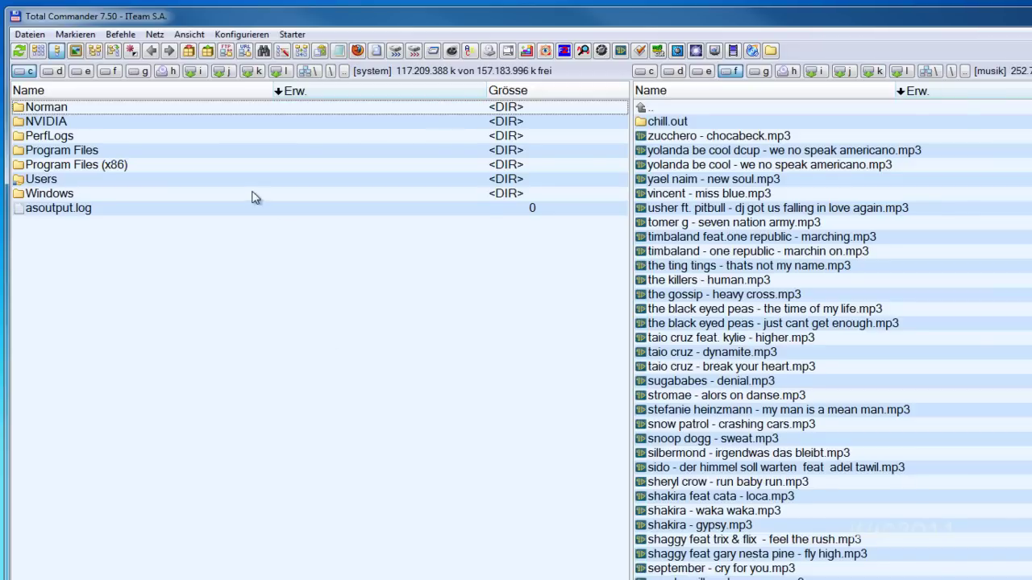
click(169, 72)
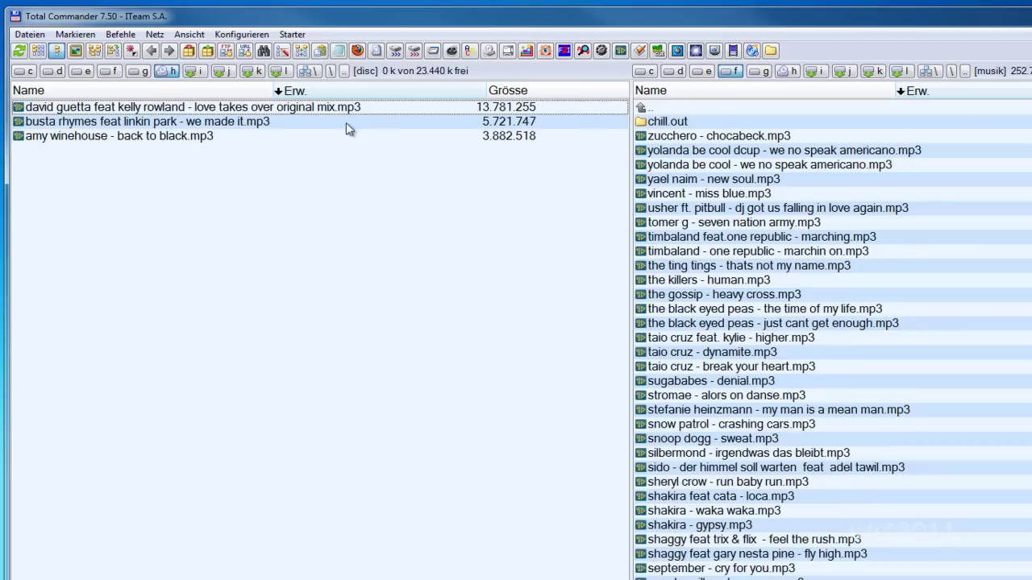
click(104, 137)
click(80, 108)
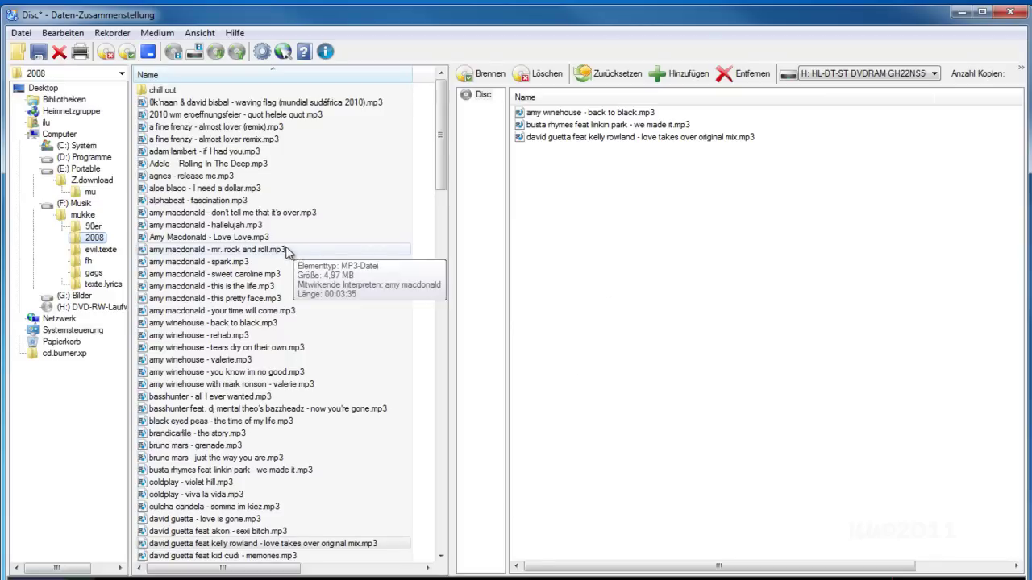
Add the contents of the playlist test.m3u from the mu folder on drive E: to the compilation, instead of the playlist file
click(89, 192)
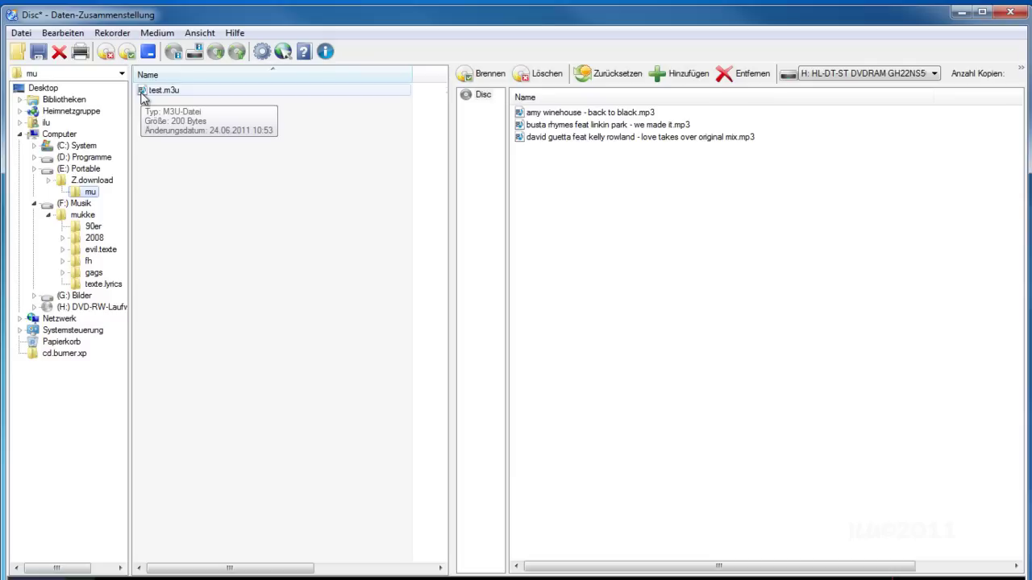
drag(142, 95, 560, 288)
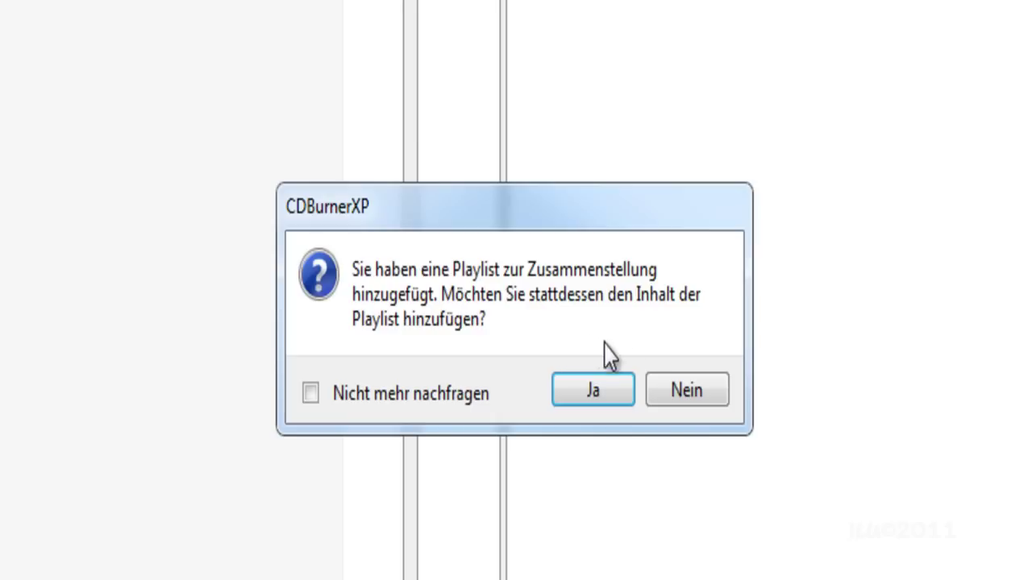
click(593, 393)
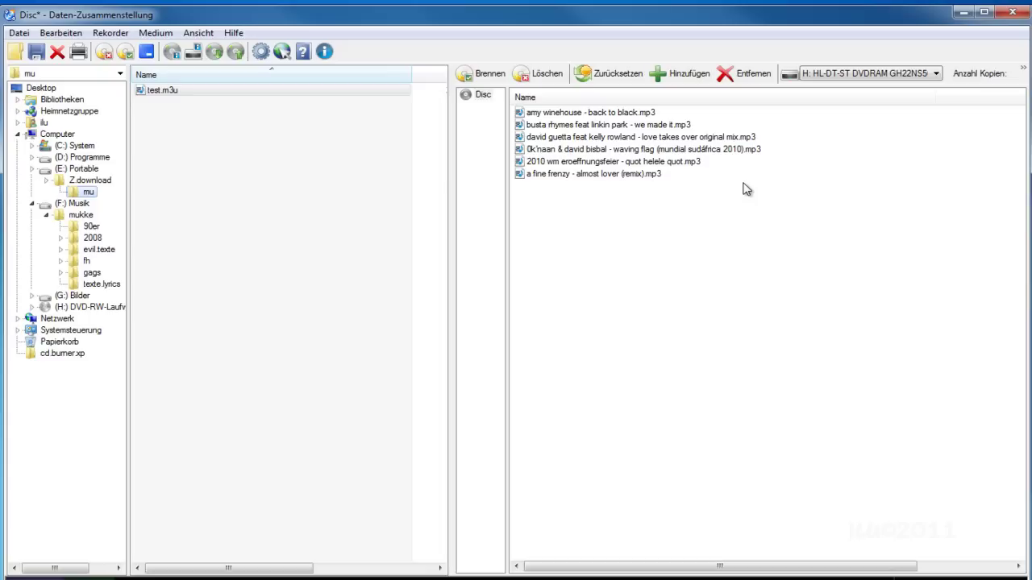
Burn the extended compilation, again with Disc nicht abschließen, and close the burn window
click(487, 75)
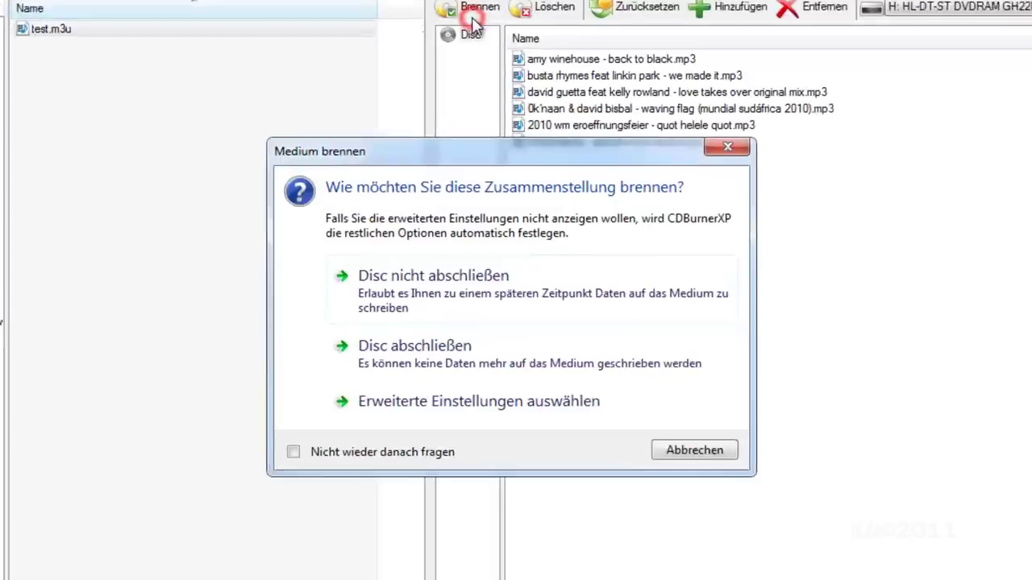
click(434, 296)
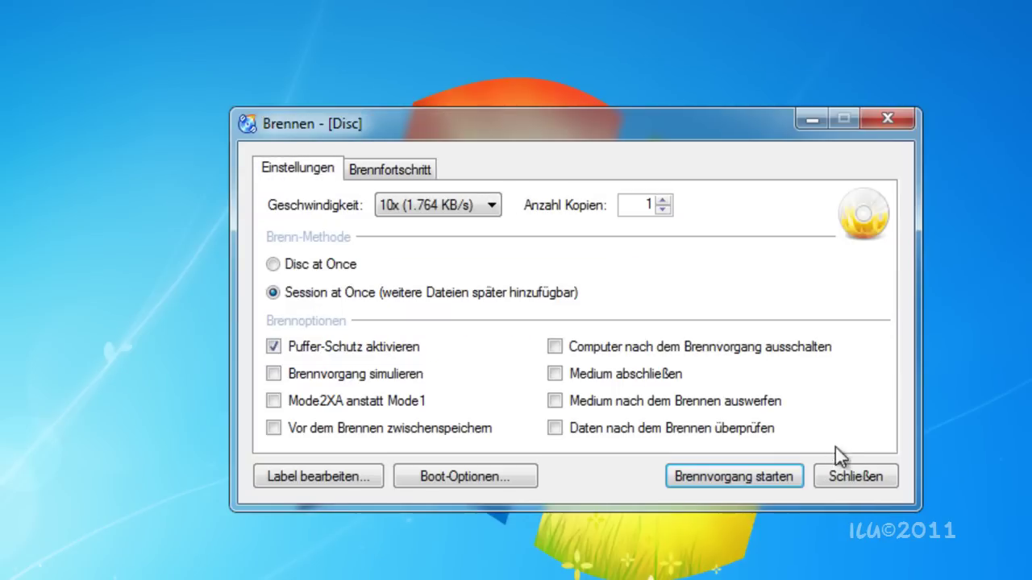
click(842, 474)
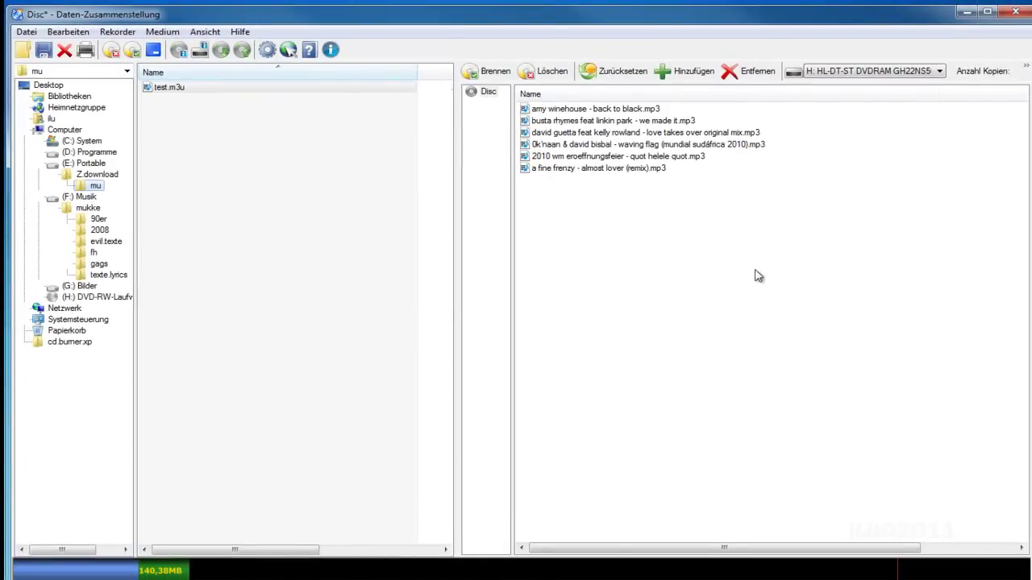
Switch to Total Commander, play "david guetta feat kelly rowland - love takes over original mix.mp3" from disc drive H:, and close the player
key(ctrl+s)
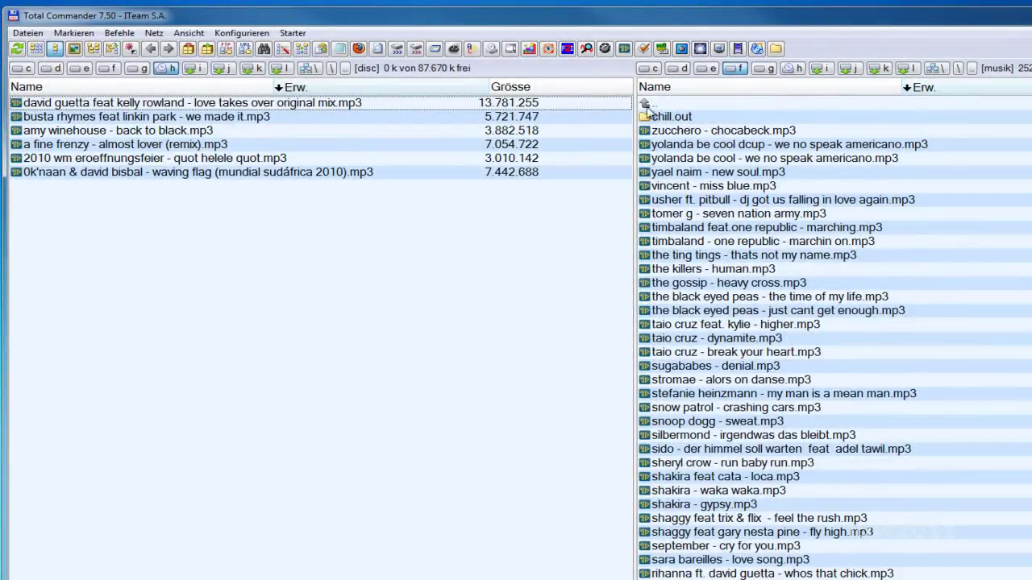
click(193, 102)
click(194, 102)
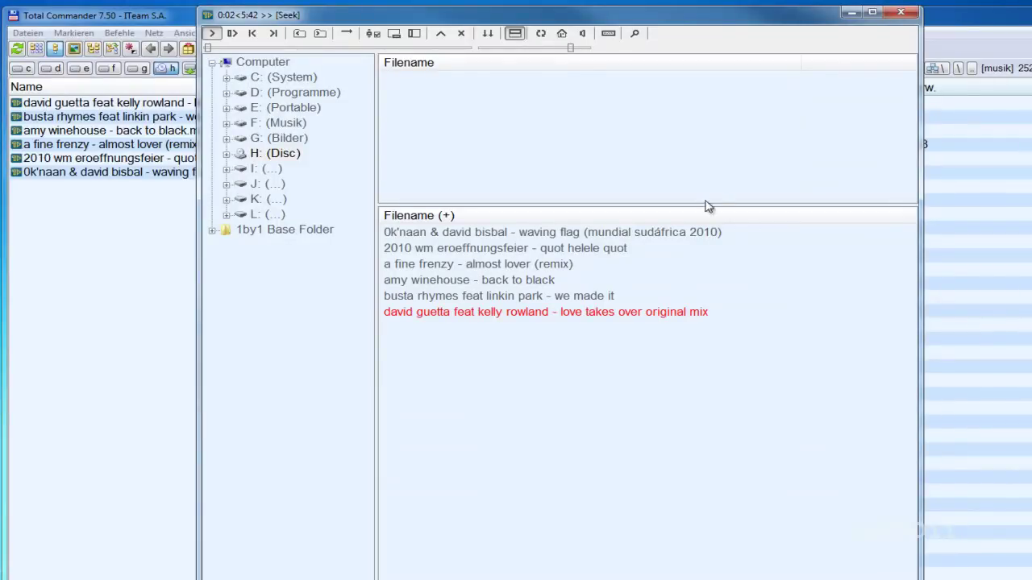
click(899, 12)
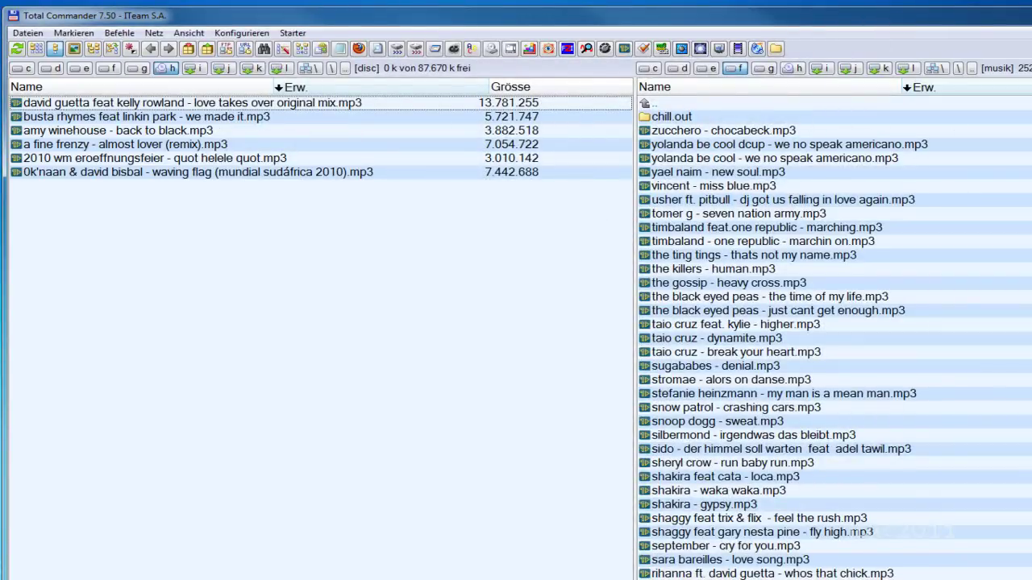